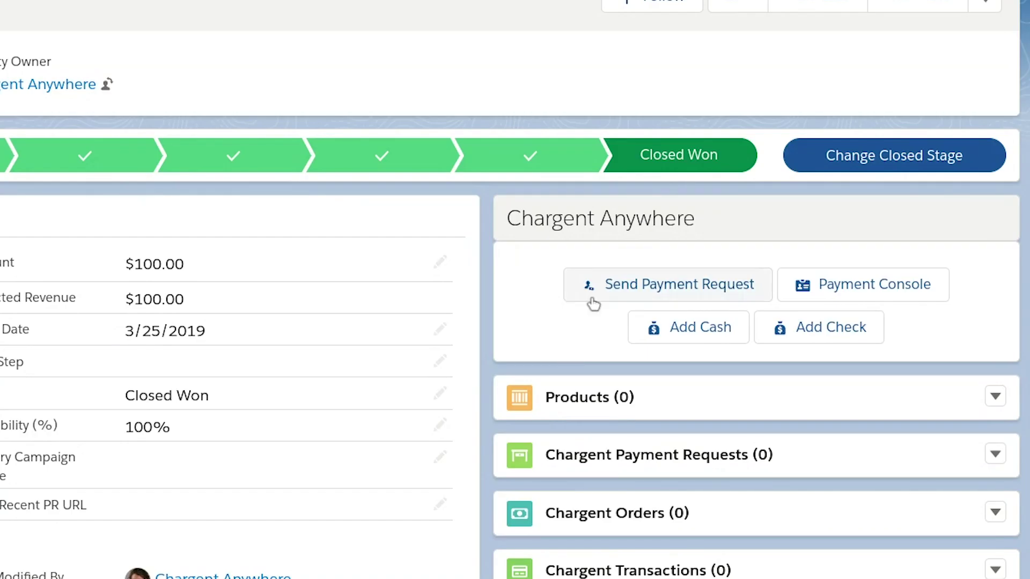
Send the shop's contact a full $100.00 payment request with the note 'Thank you for your order!'
{"action": "left_click", "coordinate": [753, 283]}
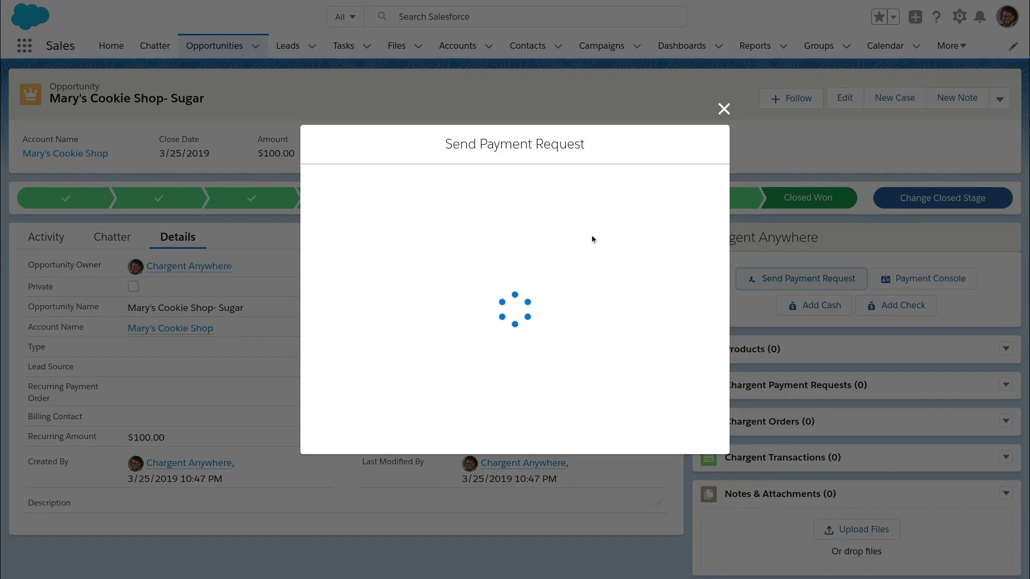
{"action": "left_click", "coordinate": [509, 236]}
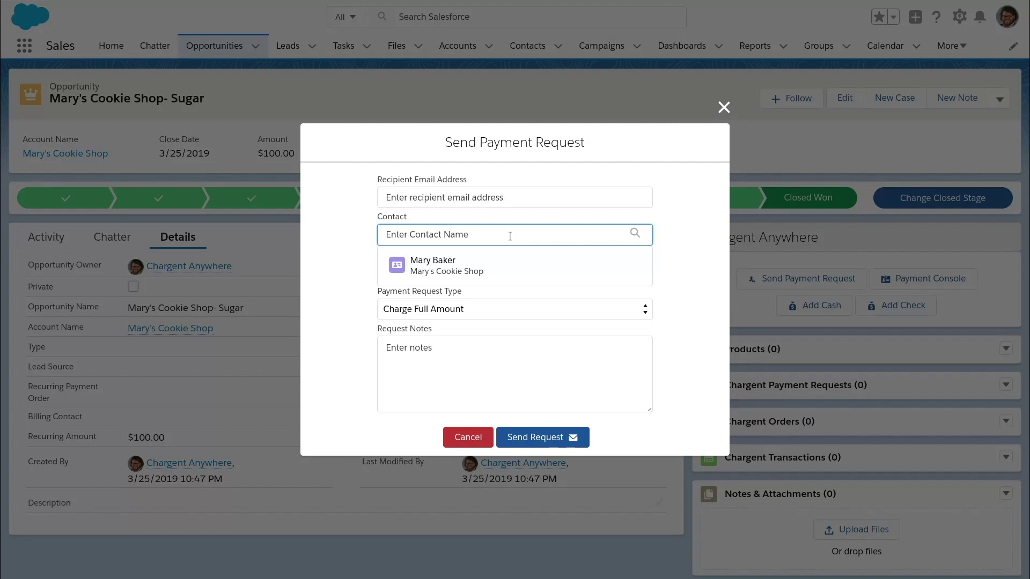
{"action": "left_click", "coordinate": [493, 267]}
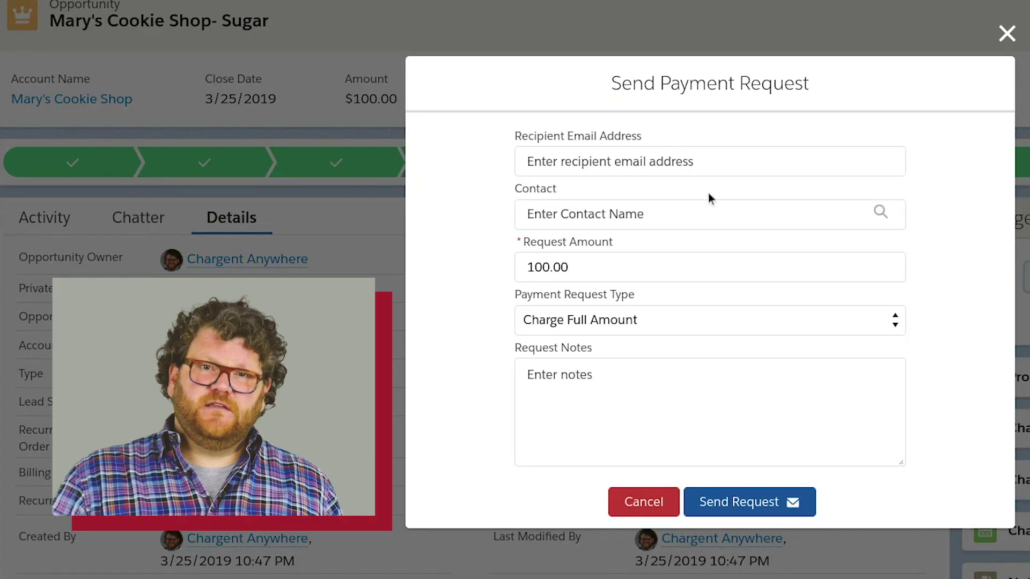
{"action": "left_click", "coordinate": [702, 214]}
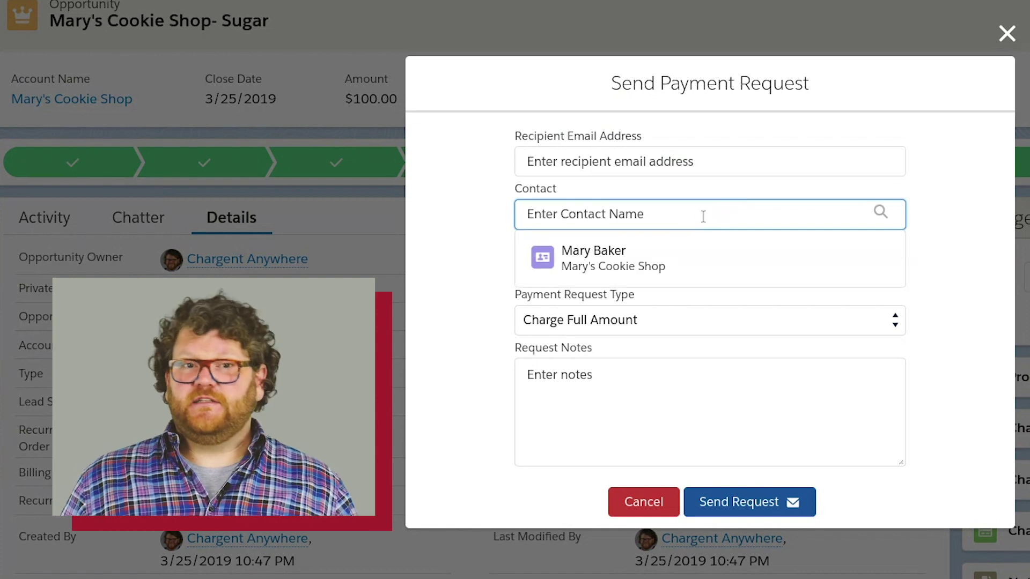
{"action": "left_click", "coordinate": [682, 259]}
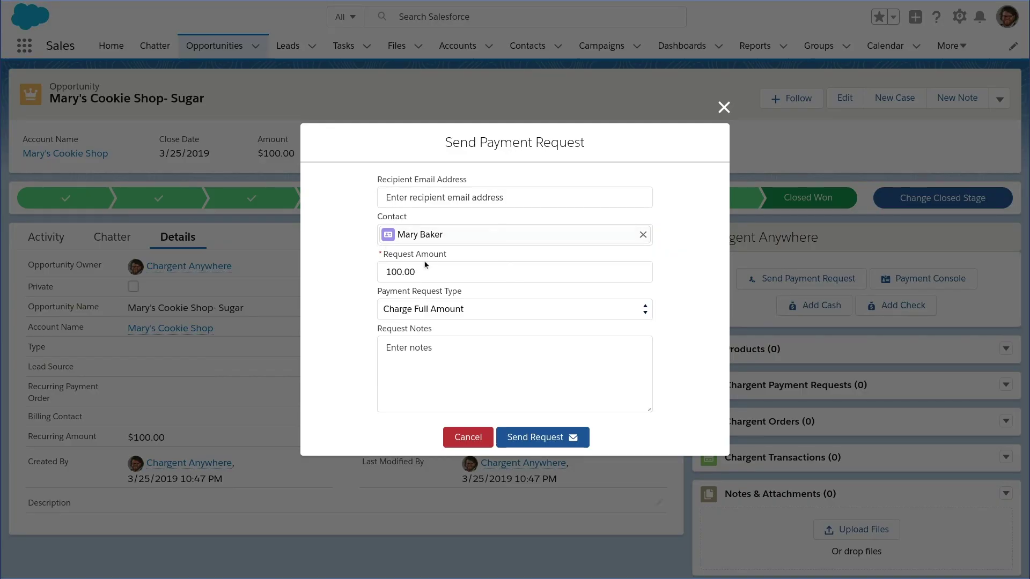
{"action": "left_click", "coordinate": [425, 371]}
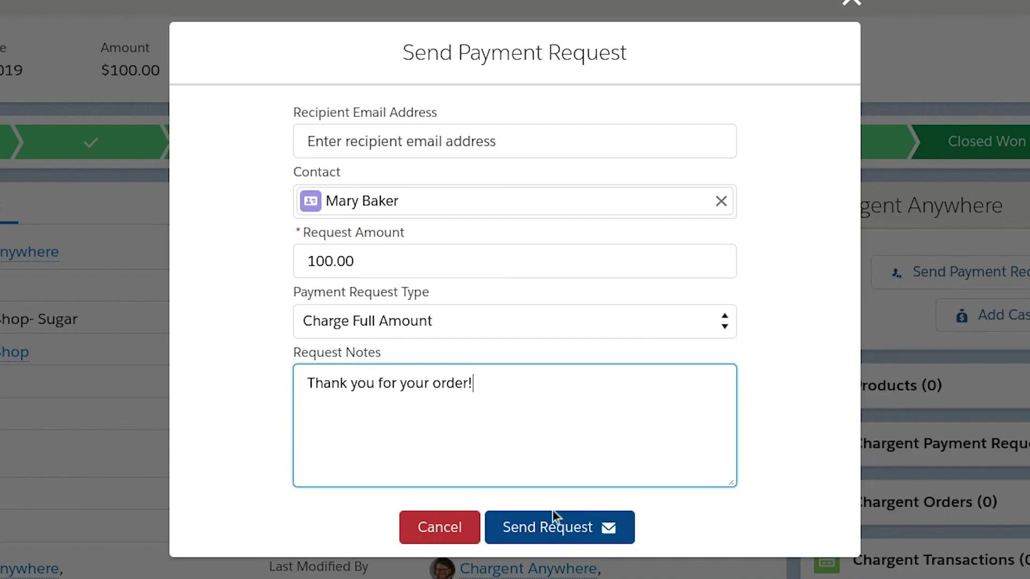
{"action": "left_click", "coordinate": [544, 438]}
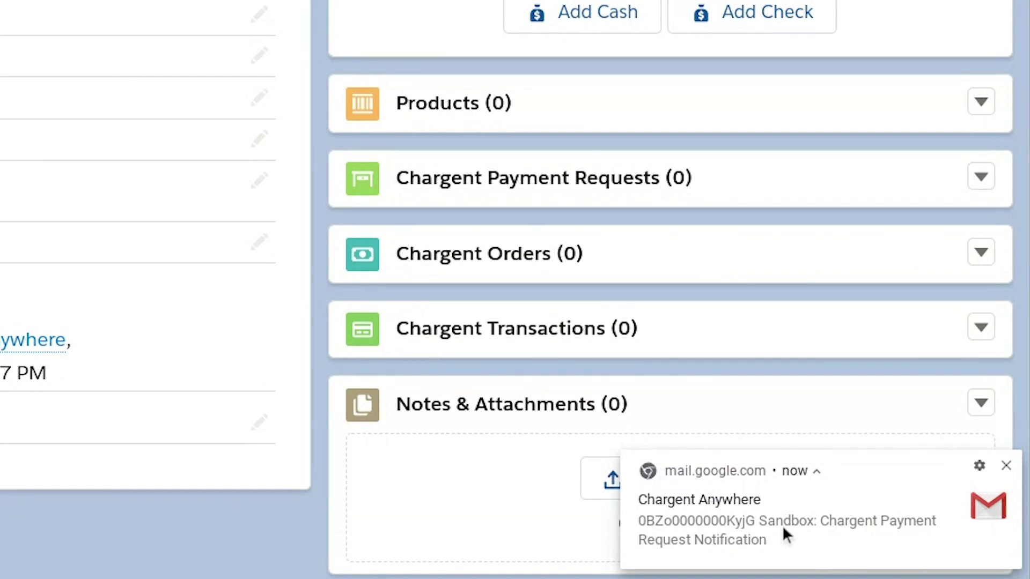
Open the Chargent Payment Request Notification email in Gmail and follow its Payment Link
{"action": "left_click", "coordinate": [783, 529]}
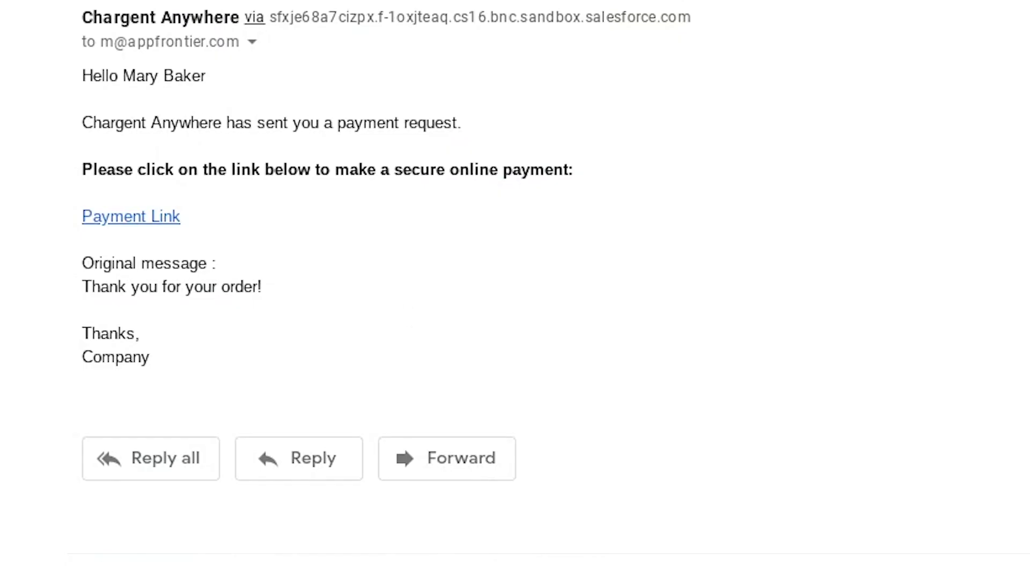
{"action": "left_click", "coordinate": [137, 220]}
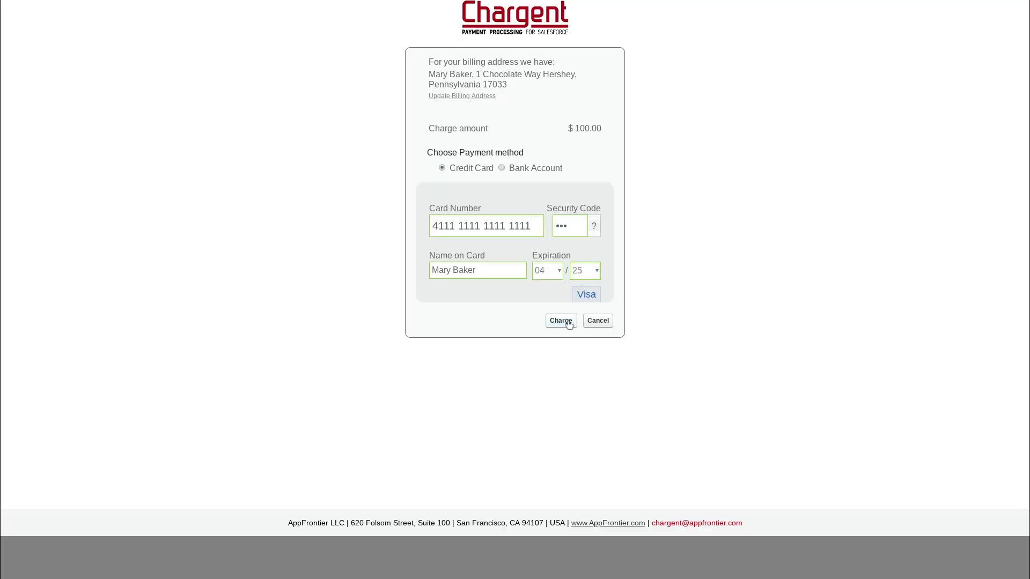
Pay the $100.00 request by credit card on the Chargent payment page
{"action": "left_click", "coordinate": [600, 523]}
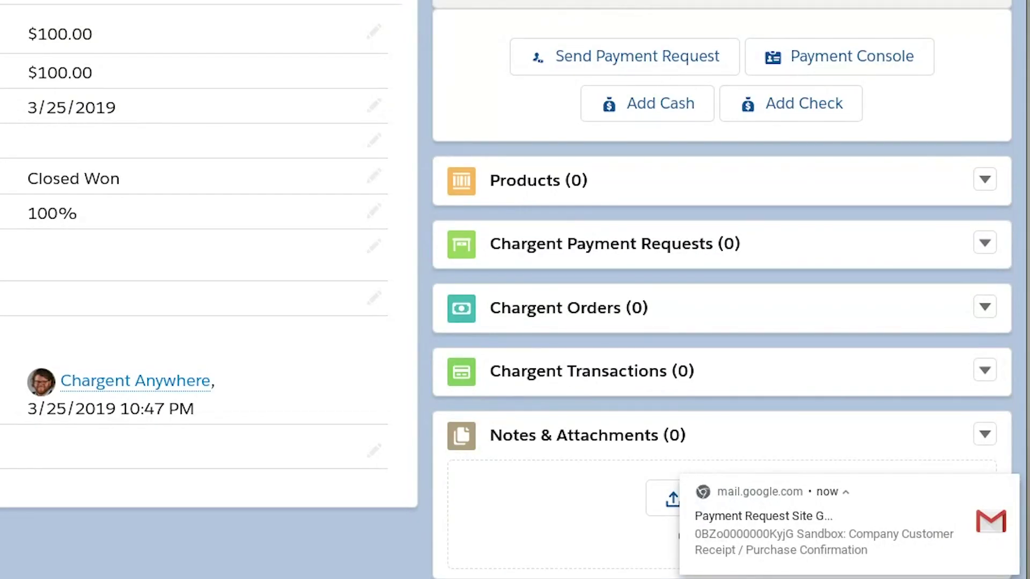
Open the receipt email, then scroll the Sugar opportunity to confirm the Paid request, order and transaction
{"action": "left_click", "coordinate": [914, 536]}
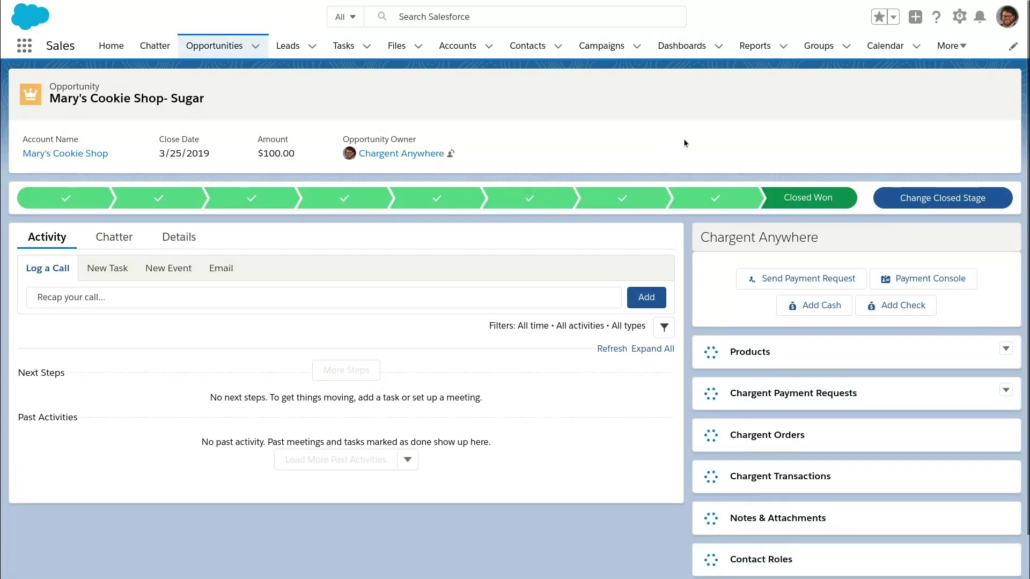
{"action": "scroll", "coordinate": [617, 177], "scroll_direction": "down", "scroll_amount": 2}
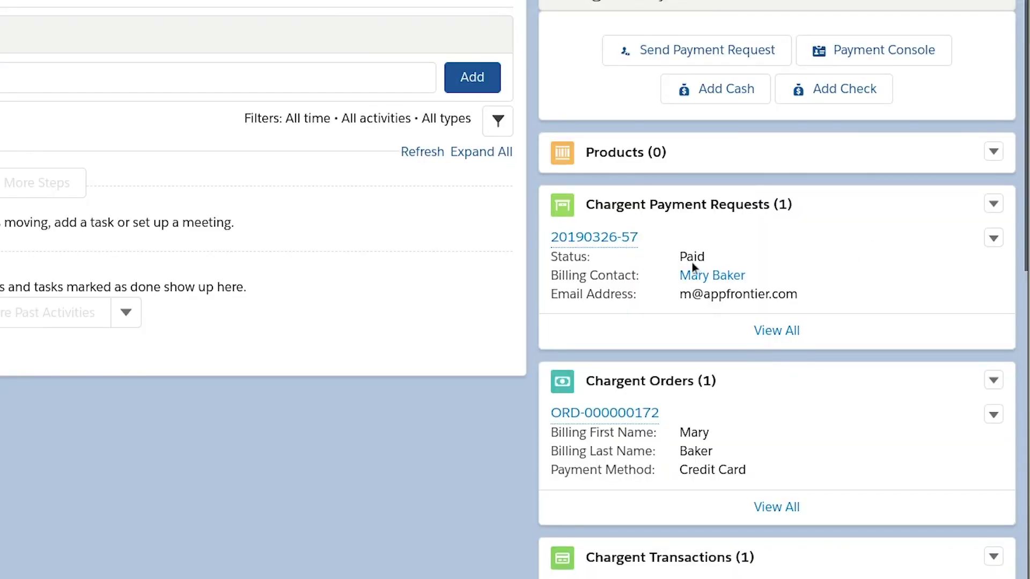
{"action": "scroll", "coordinate": [890, 161], "scroll_direction": "down", "scroll_amount": 3}
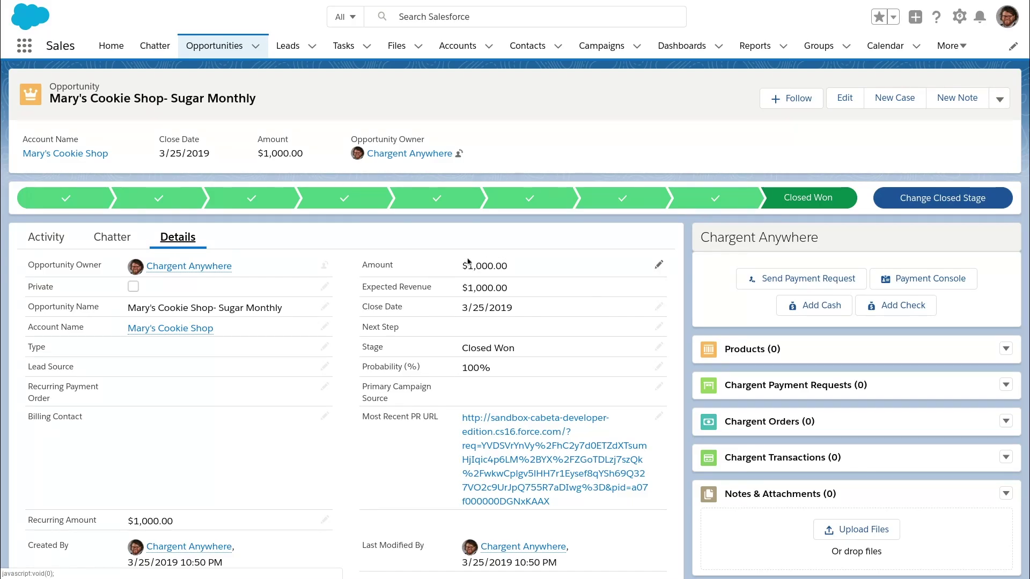
In the Sugar Monthly Payment Console, enter the card number, 12/21 expiration and the CVC
{"action": "scroll", "coordinate": [542, 268], "scroll_direction": "down", "scroll_amount": 3}
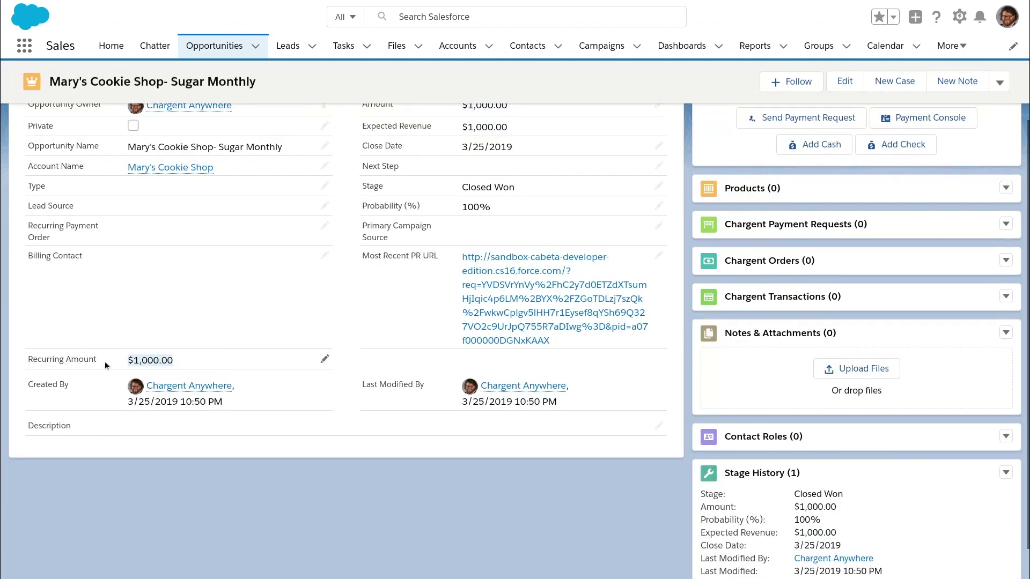
{"action": "scroll", "coordinate": [924, 298], "scroll_direction": "up", "scroll_amount": 5}
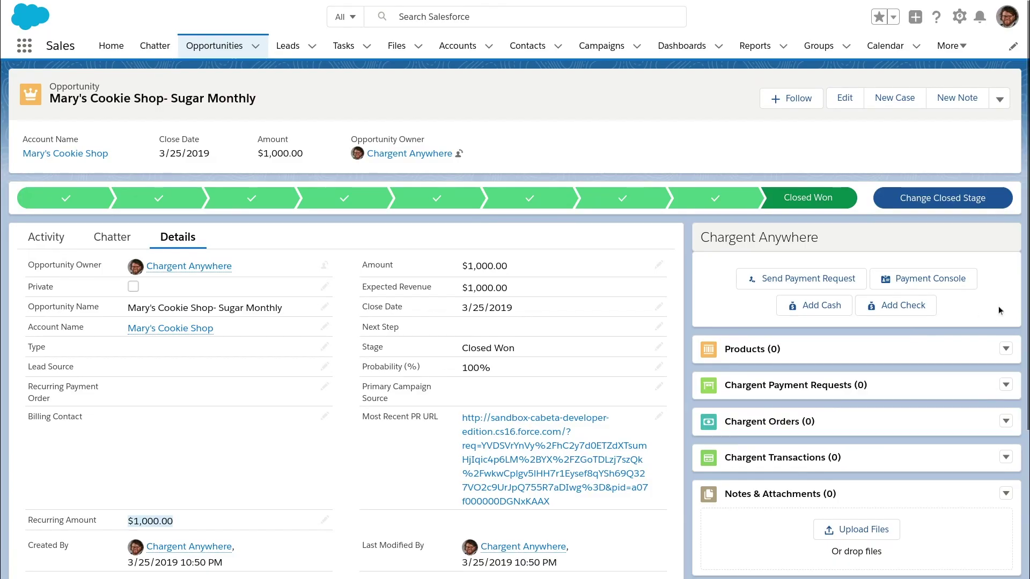
{"action": "left_click", "coordinate": [955, 282]}
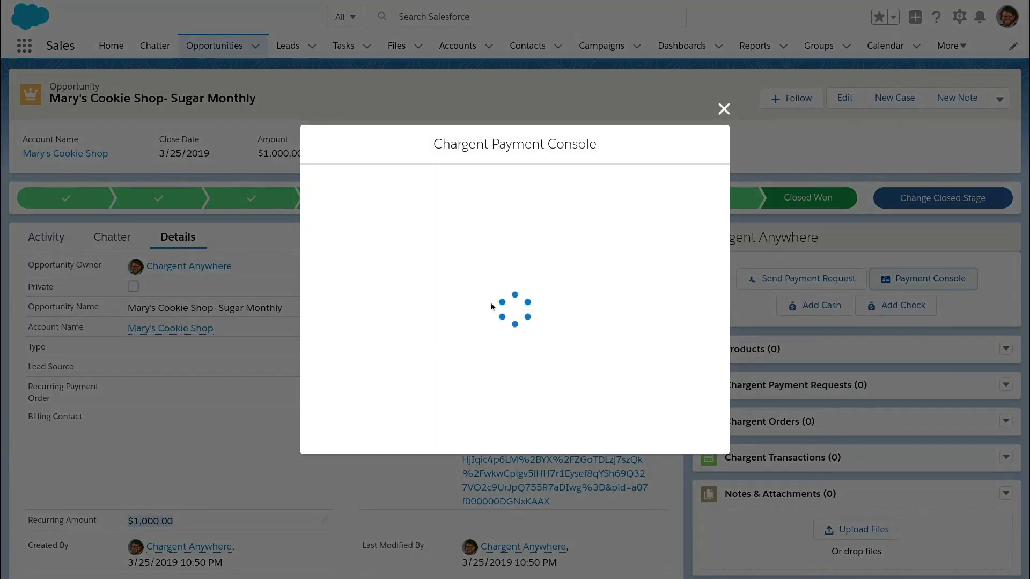
{"action": "type", "text": "4111 1111 1111 1111"}
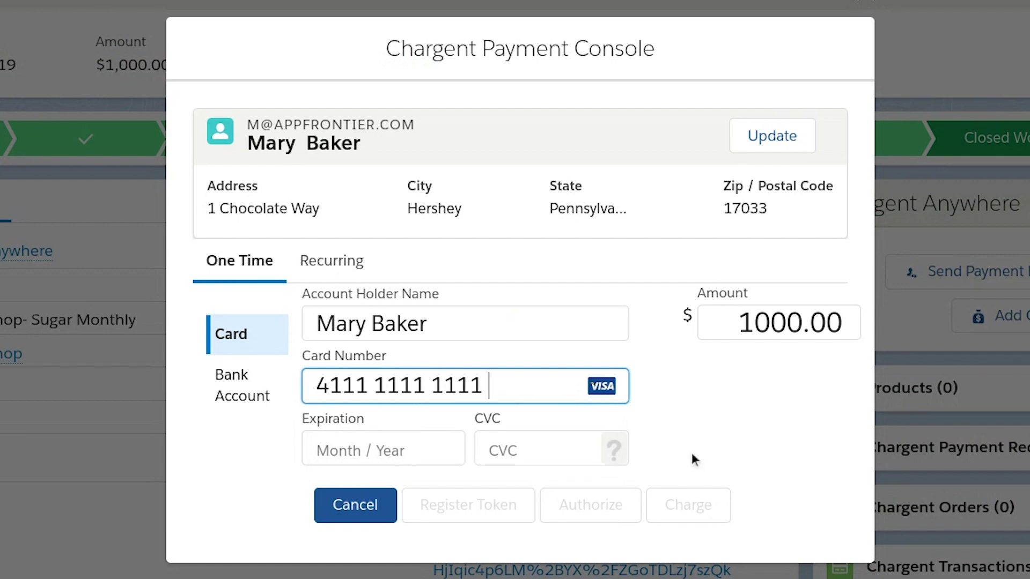
{"action": "left_click", "coordinate": [311, 450]}
{"action": "type", "text": "1221"}
{"action": "left_click", "coordinate": [491, 456]}
{"action": "type", "text": "1234"}
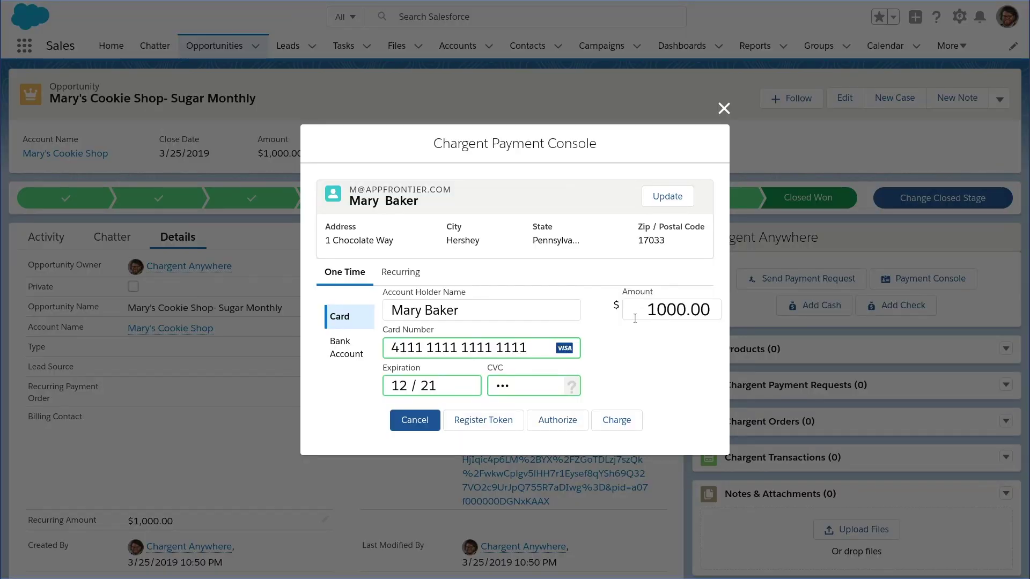
Make the charge recurring Monthly starting Apr 25, 2019, and continue to the Review step
{"action": "left_click", "coordinate": [384, 276]}
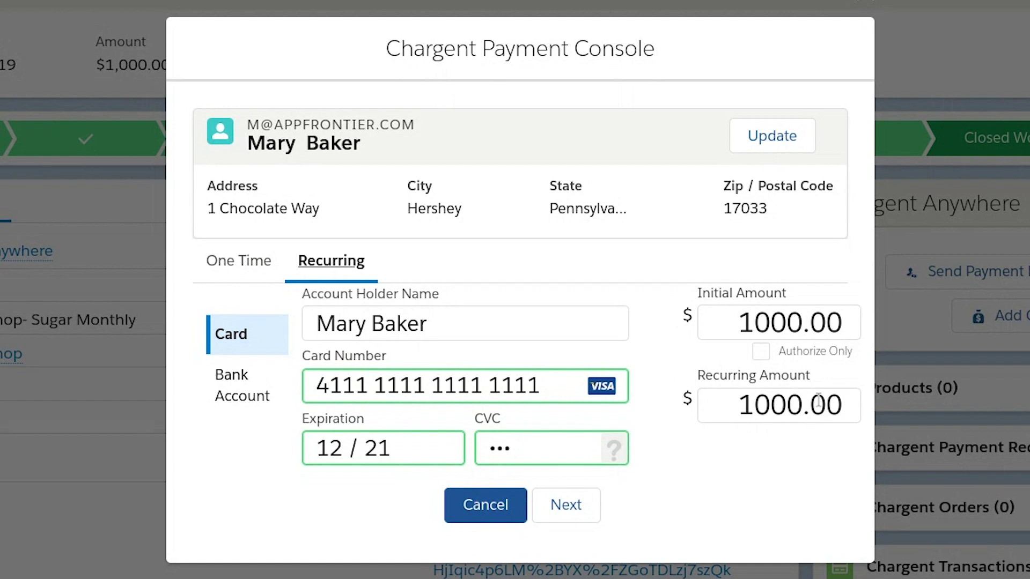
{"action": "left_click", "coordinate": [565, 512]}
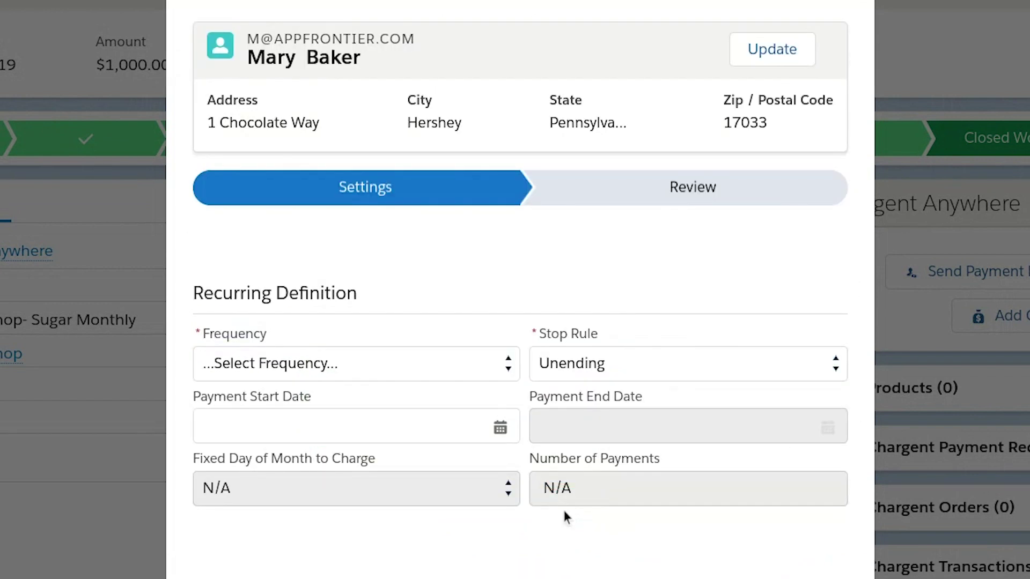
{"action": "left_click", "coordinate": [384, 362]}
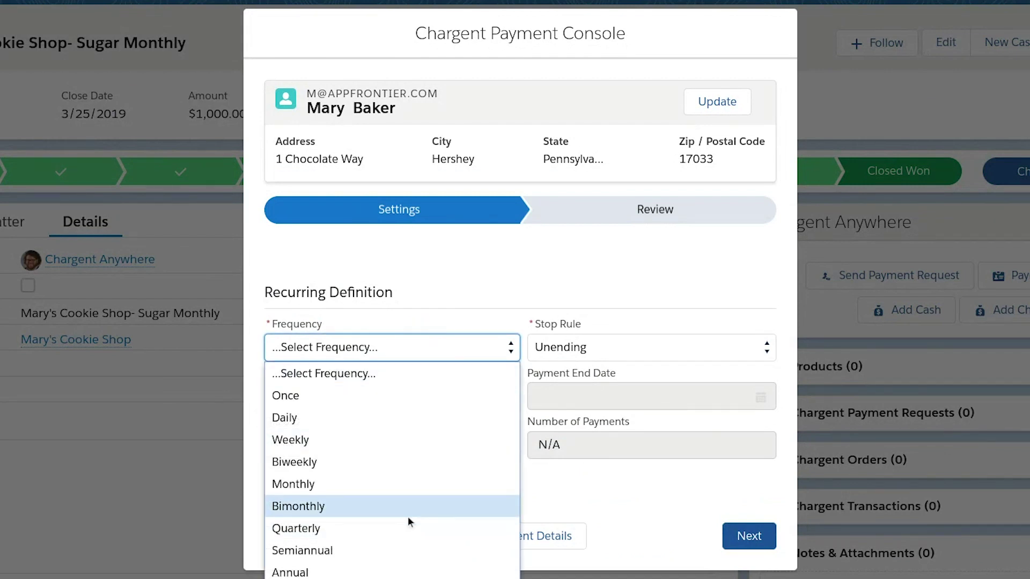
{"action": "left_click", "coordinate": [403, 489]}
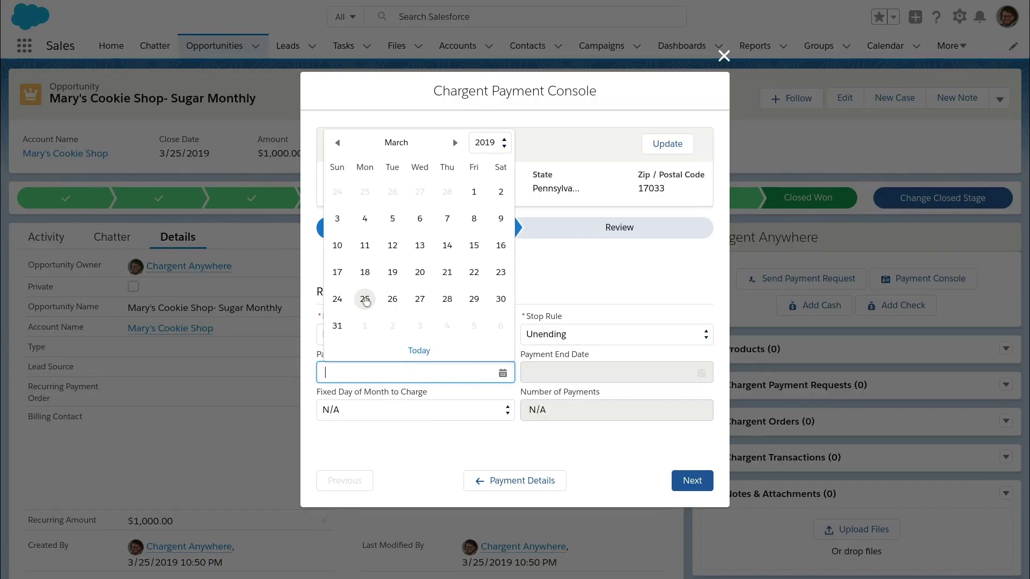
{"action": "left_click", "coordinate": [454, 144]}
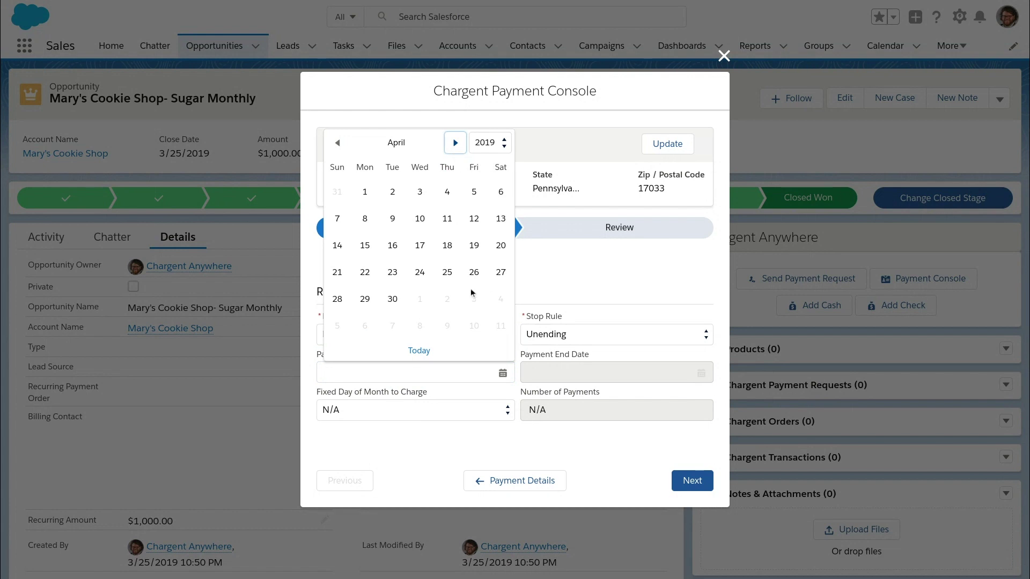
{"action": "left_click", "coordinate": [447, 272]}
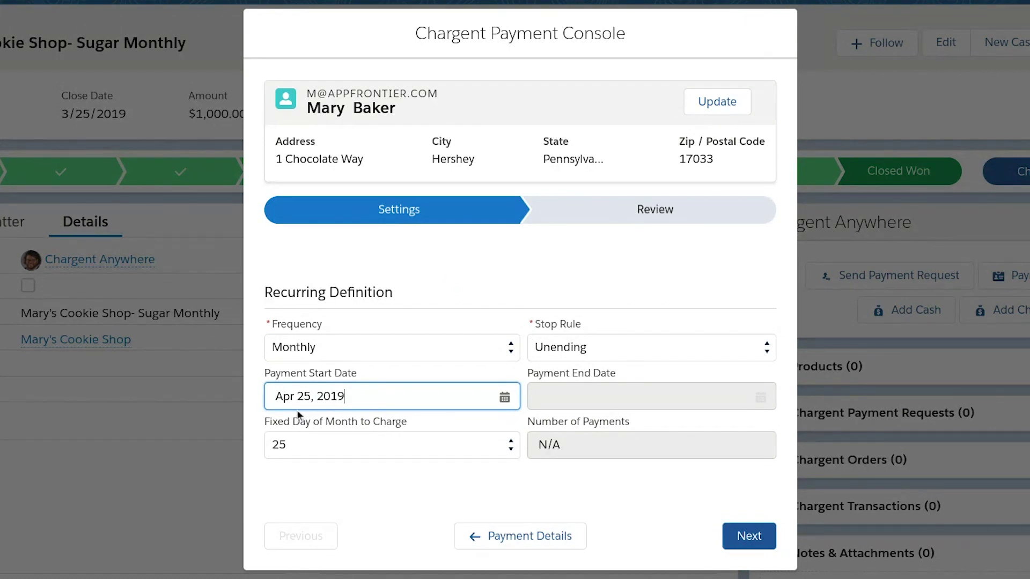
{"action": "left_click", "coordinate": [749, 535]}
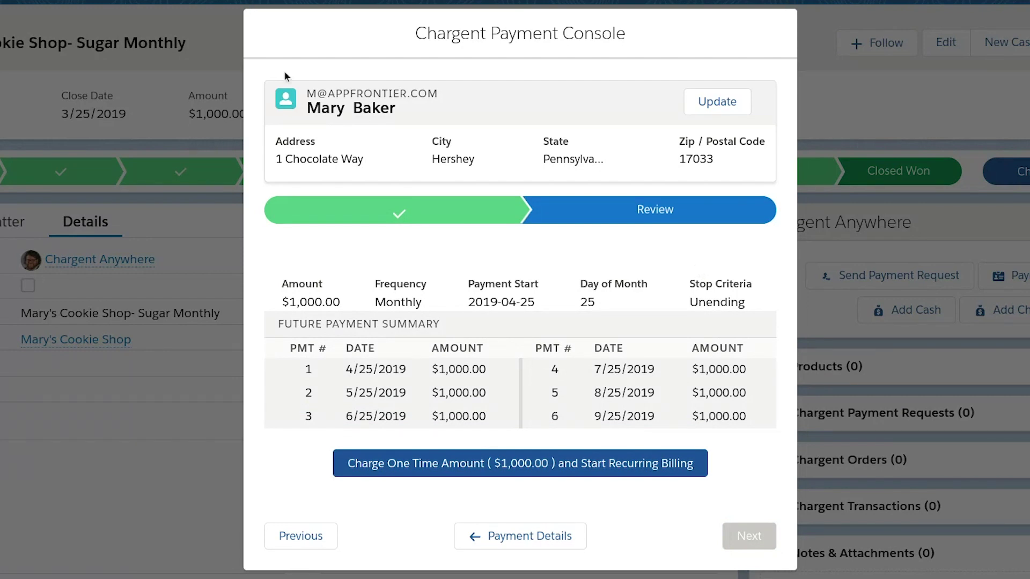
{"action": "left_click_drag", "start_coordinate": [333, 108], "coordinate": [422, 110]}
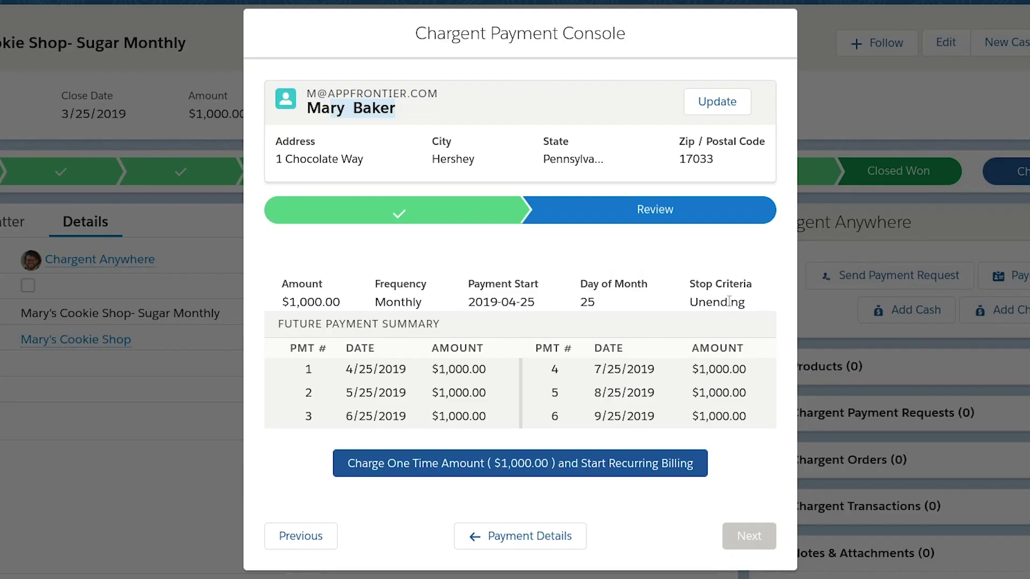
Submit 'Charge One Time Amount ($1,000.00) and Start Recurring Billing' with the Unending stop criteria
{"action": "double_click", "coordinate": [730, 302]}
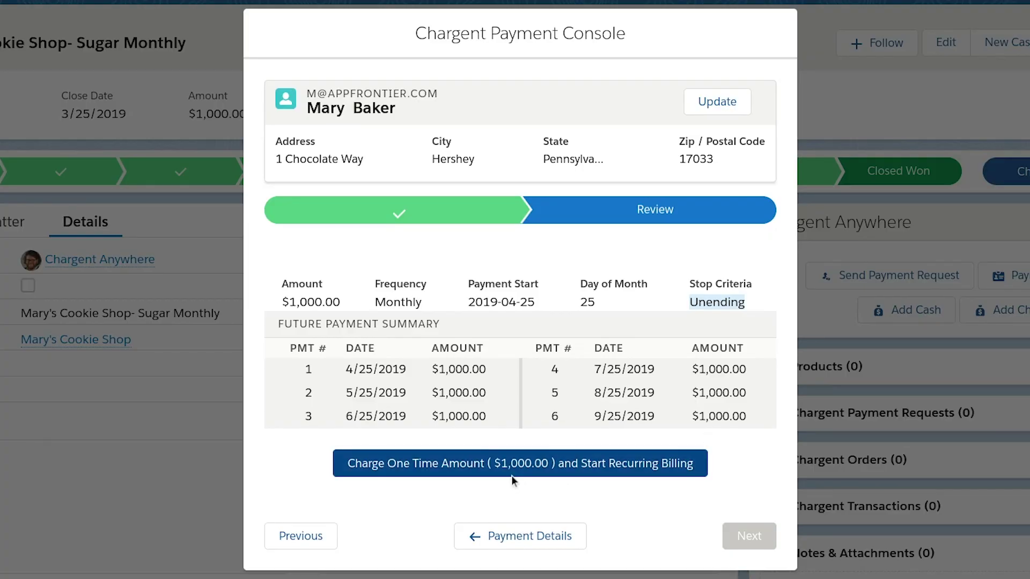
{"action": "left_click", "coordinate": [489, 463]}
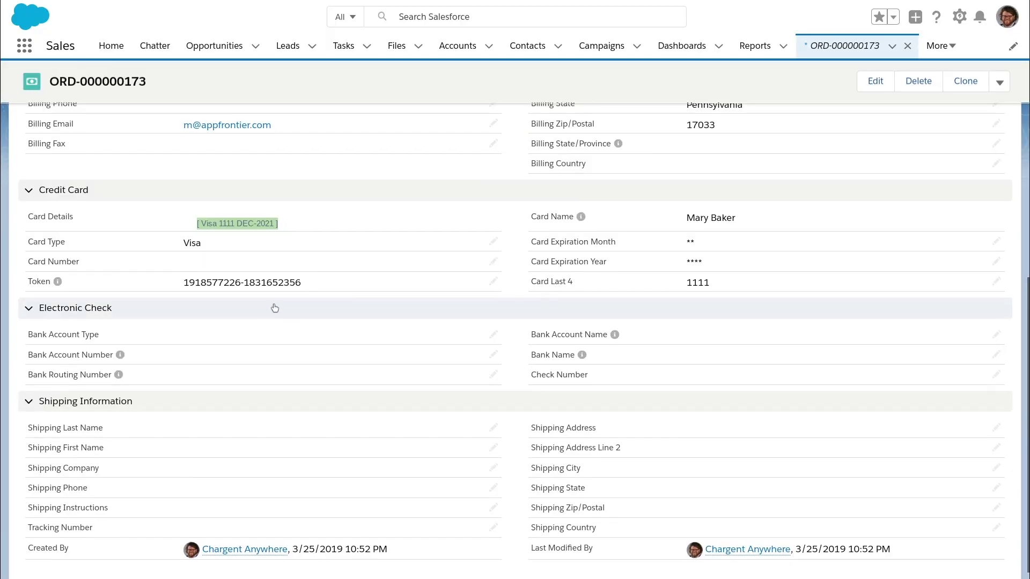
Scroll the new Chargent order to review its monthly, unending billing starting 4/25/2019
{"action": "scroll", "coordinate": [274, 301], "scroll_direction": "up", "scroll_amount": 3}
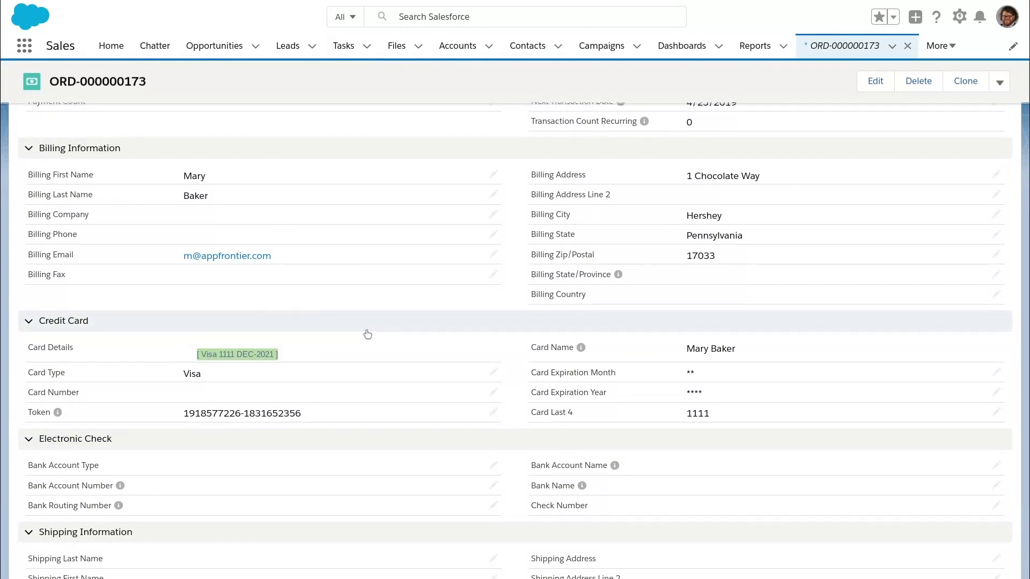
{"action": "scroll", "coordinate": [367, 331], "scroll_direction": "up", "scroll_amount": 2}
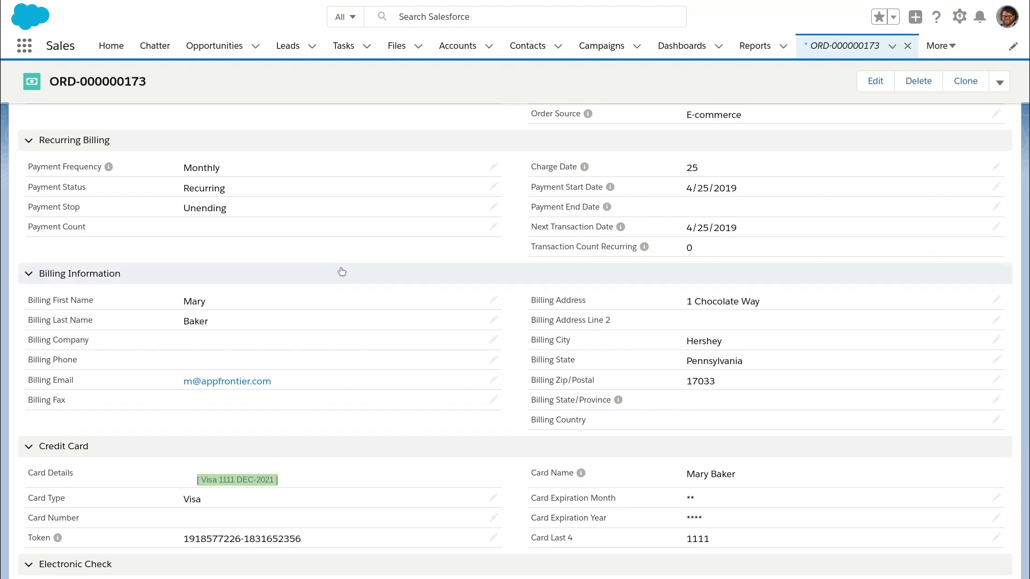
{"action": "scroll", "coordinate": [654, 298], "scroll_direction": "up", "scroll_amount": 5}
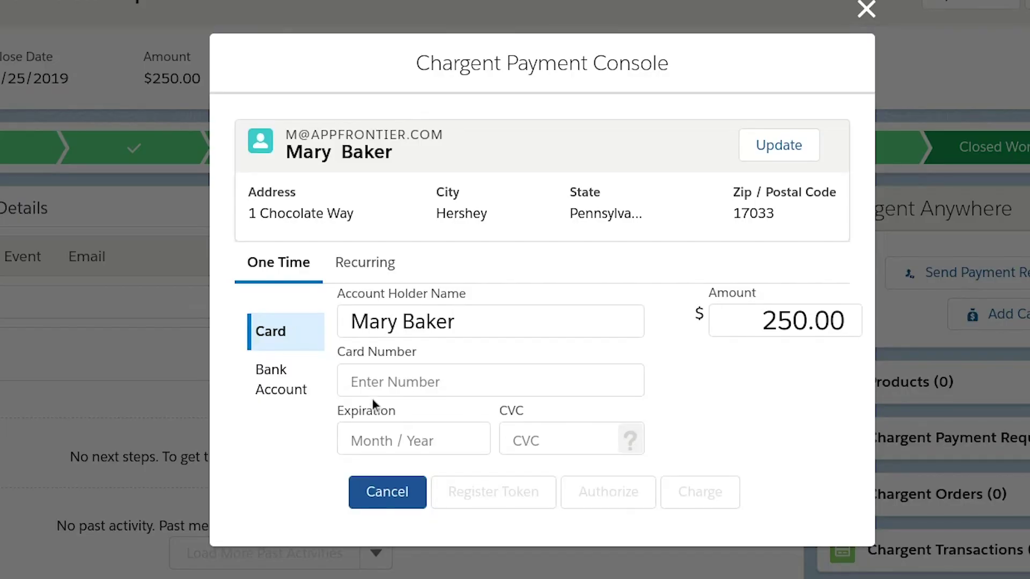
Choose Card for the $250.00 one-time payment and enter the card number, 12/21 expiry and the CVC
{"action": "left_click", "coordinate": [279, 380]}
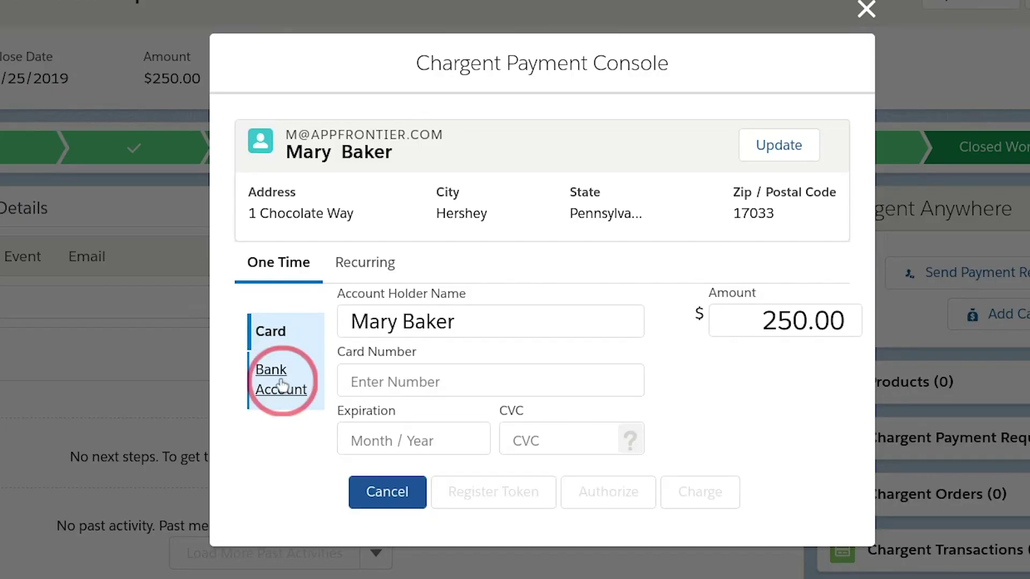
{"action": "left_click", "coordinate": [290, 333]}
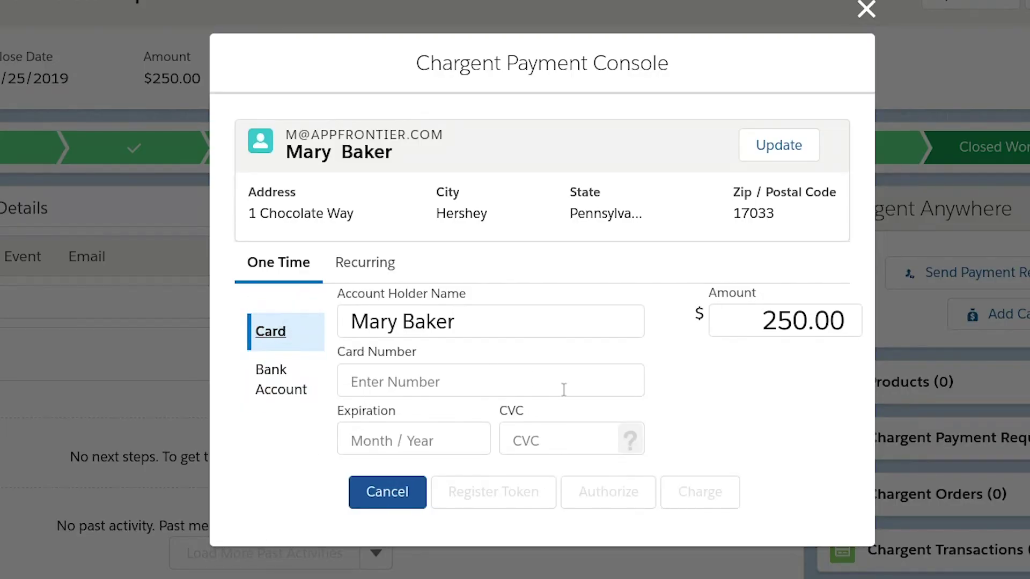
{"action": "left_click", "coordinate": [441, 378]}
{"action": "type", "text": "3"}
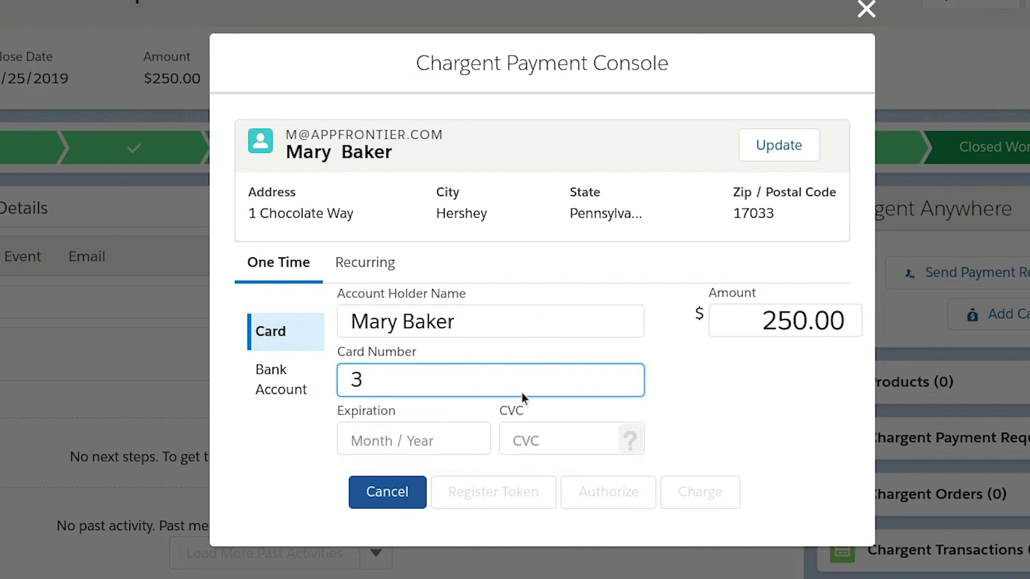
{"action": "type", "text": "111 11111111"}
{"action": "left_click", "coordinate": [429, 451]}
{"action": "type", "text": "1221"}
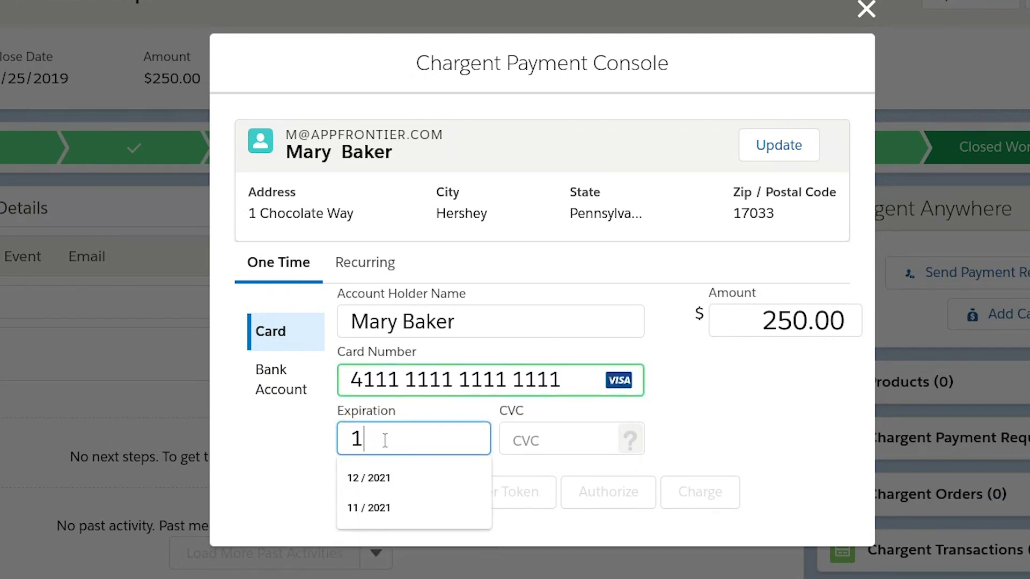
{"action": "left_click", "coordinate": [551, 440]}
{"action": "type", "text": "1234"}
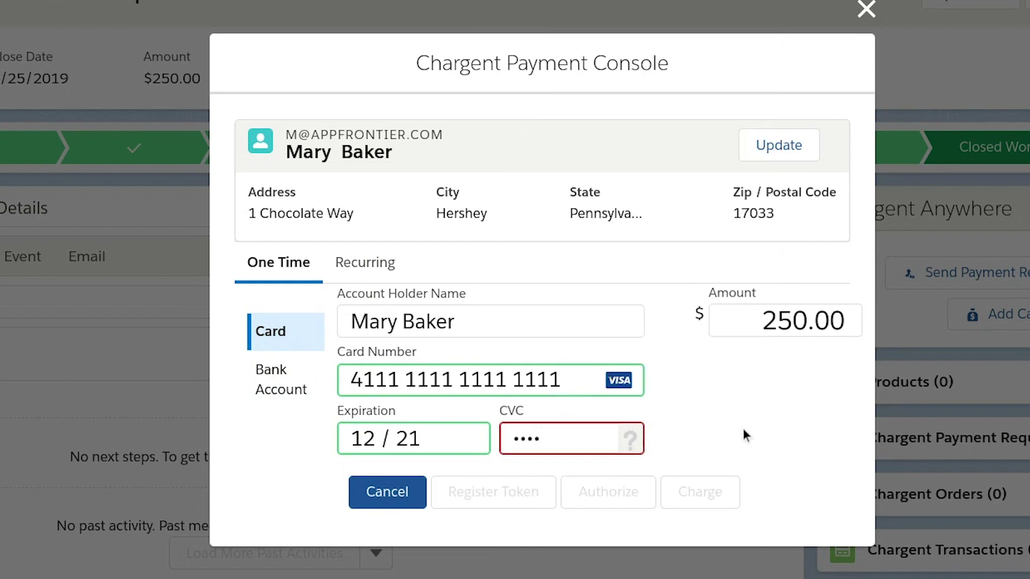
{"action": "key", "text": "BackSpace"}
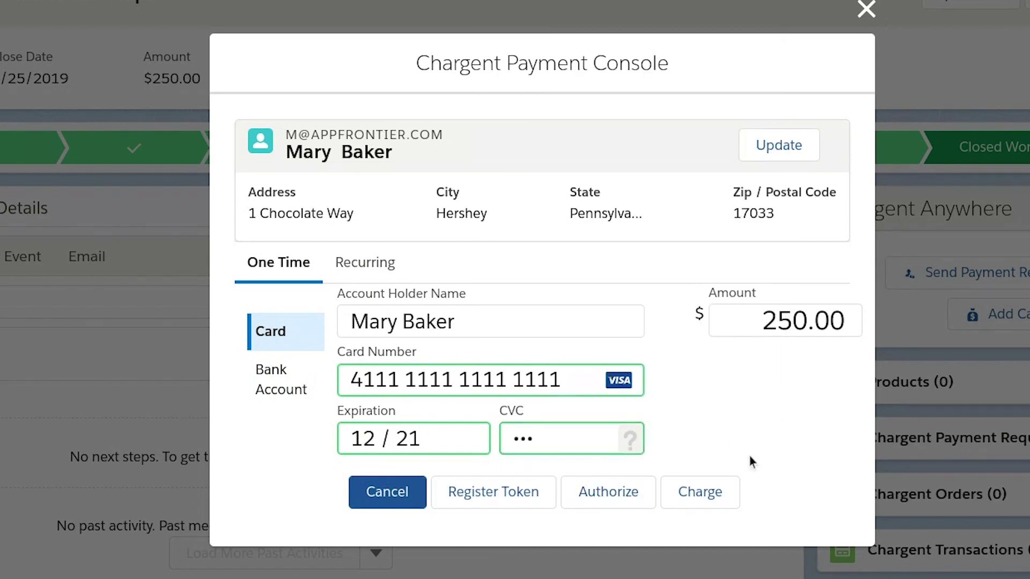